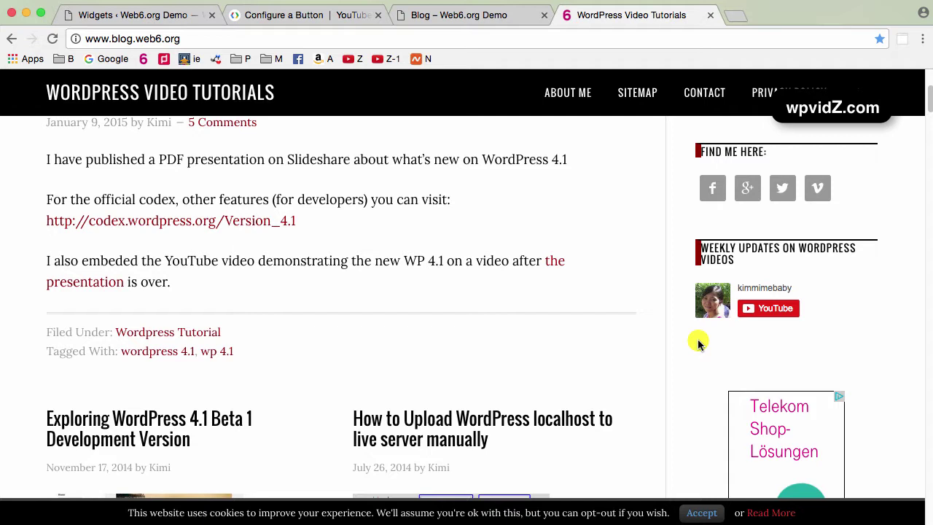
# Close the WordPress Video Tutorials page and look over the demo blog's sidebar and footer widget areas.
pyautogui.click(711, 15)
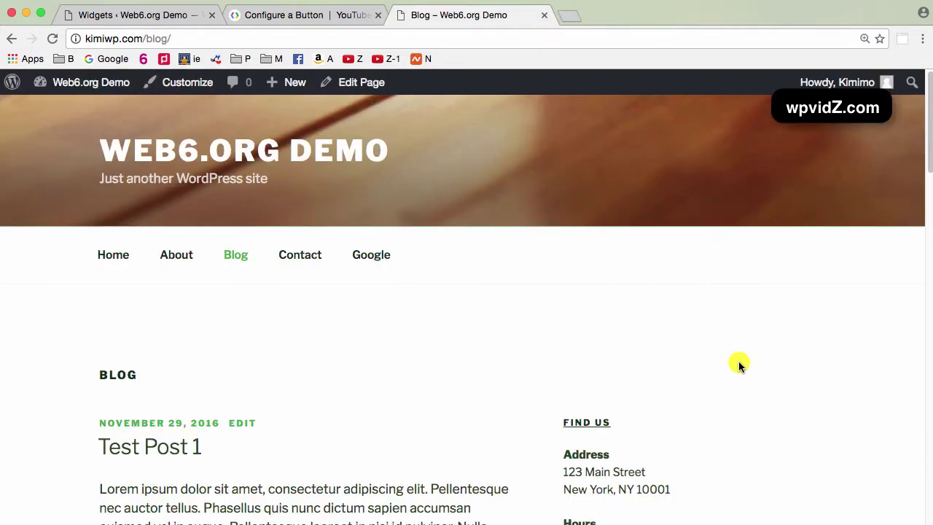
pyautogui.scroll(-5, 739, 361)
pyautogui.scroll(-5, 739, 363)
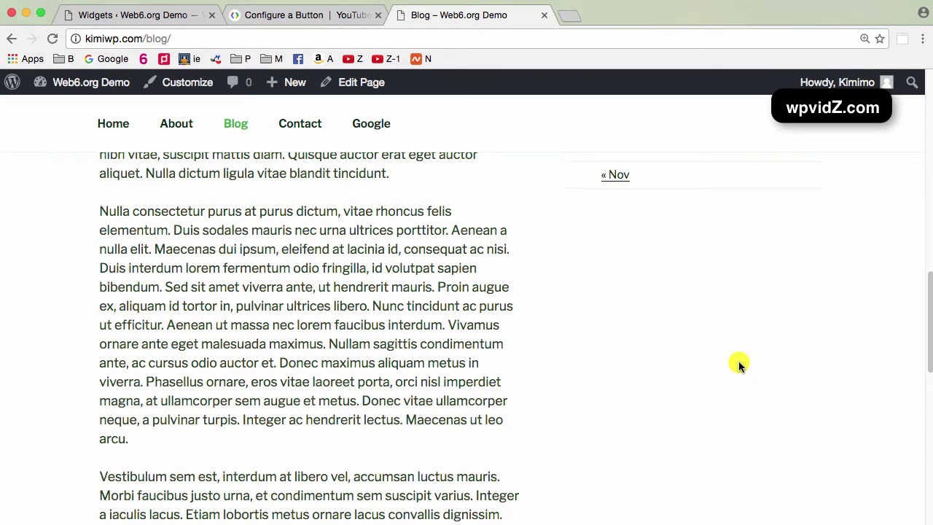
pyautogui.scroll(-10, 738, 365)
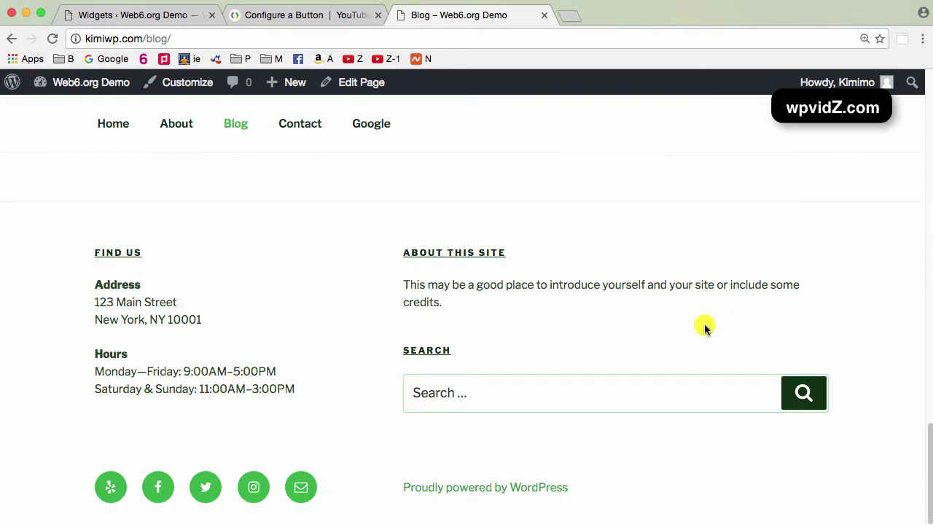
pyautogui.scroll(15, 704, 328)
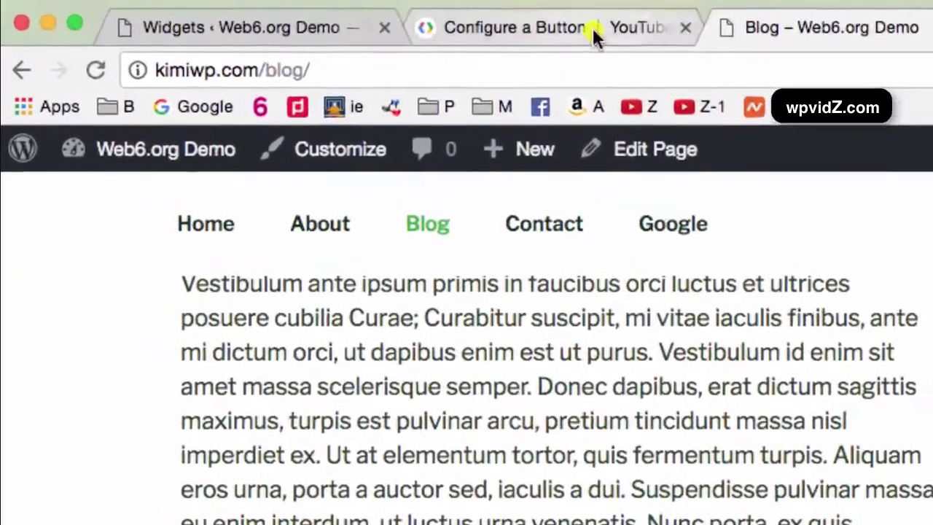
# Search Google in a new tab for "youtube subscribe embed" to locate the Configure a Button page.
pyautogui.click(592, 33)
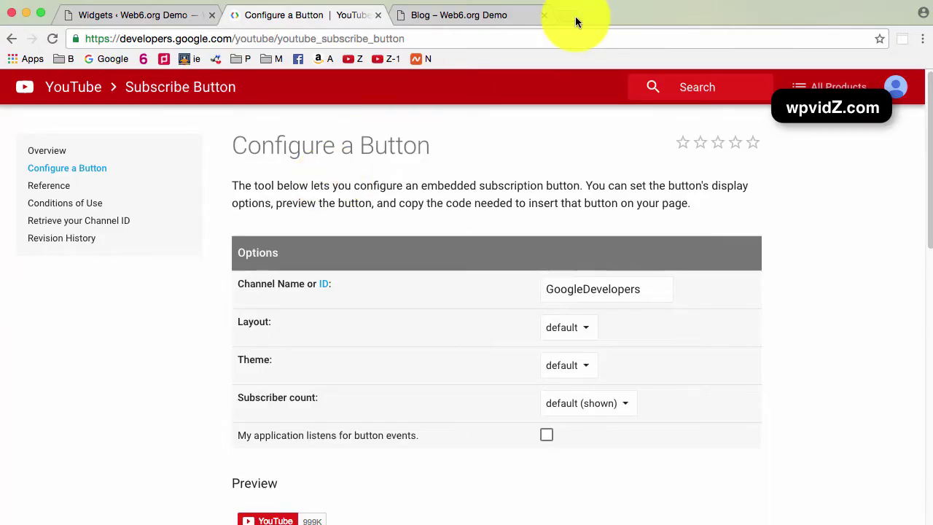
pyautogui.click(576, 20)
pyautogui.click(111, 59)
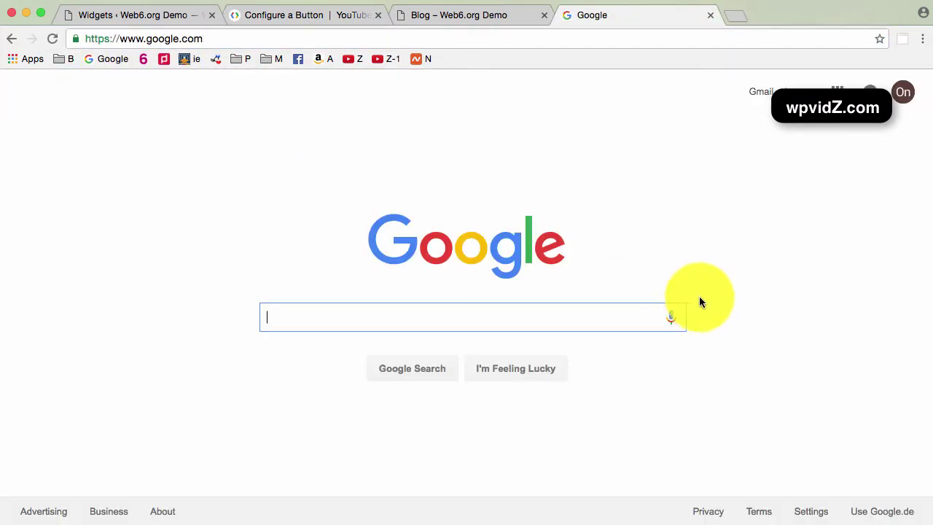
pyautogui.write('you')
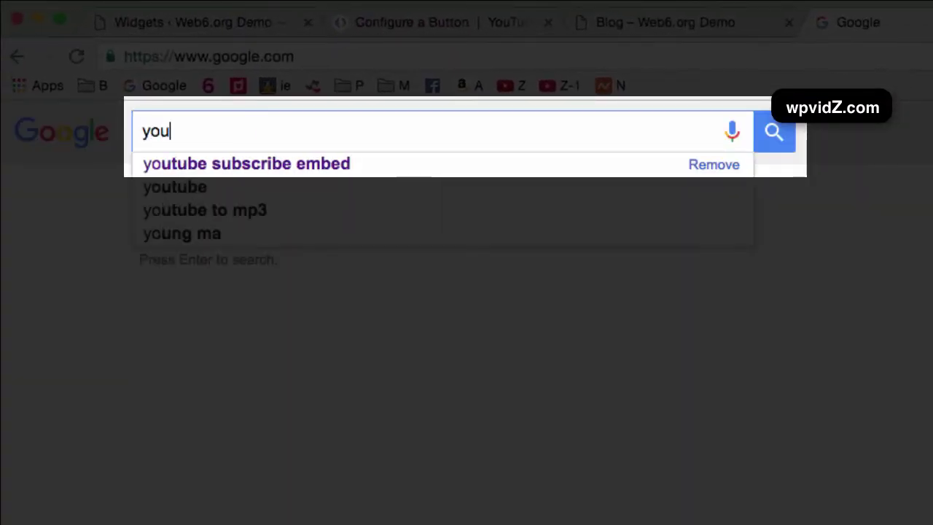
pyautogui.write('tube emv')
pyautogui.press('BackSpace')
pyautogui.press('BackSpace')
pyautogui.press('BackSpace')
pyautogui.write('sub')
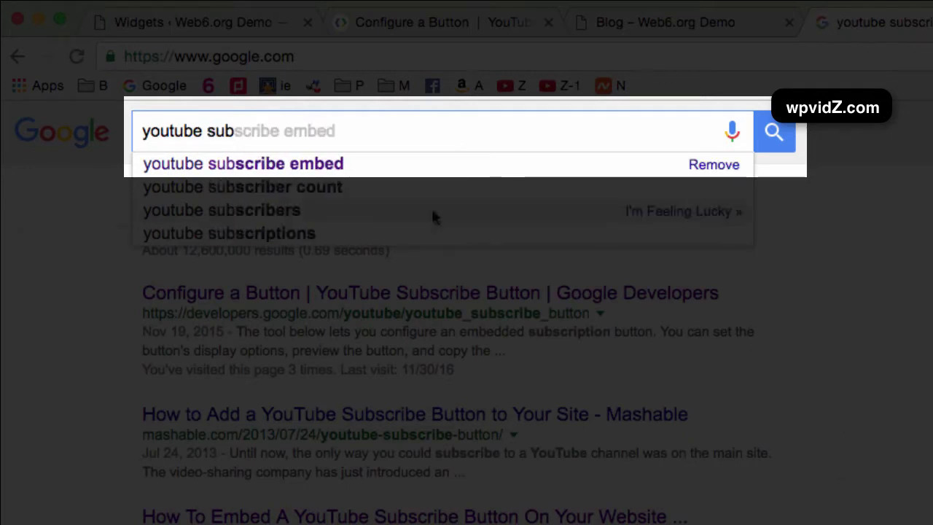
pyautogui.click(381, 166)
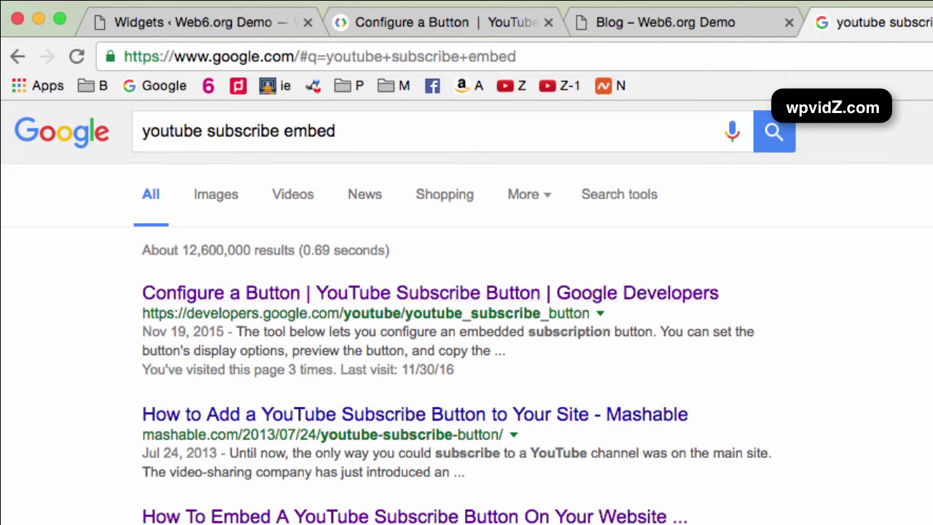
# Close the search results and return to the Options of the YouTube Configure a Button page.
pyautogui.press('super+w')
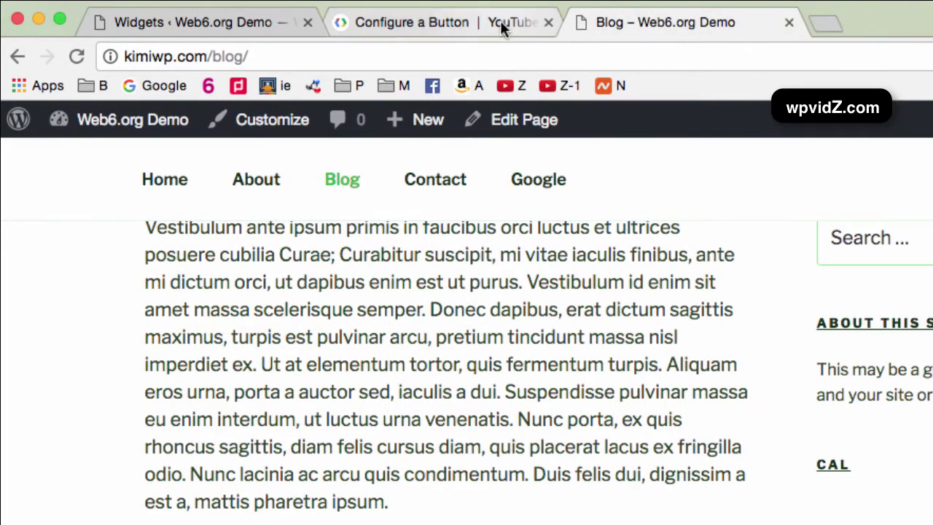
pyautogui.click(500, 20)
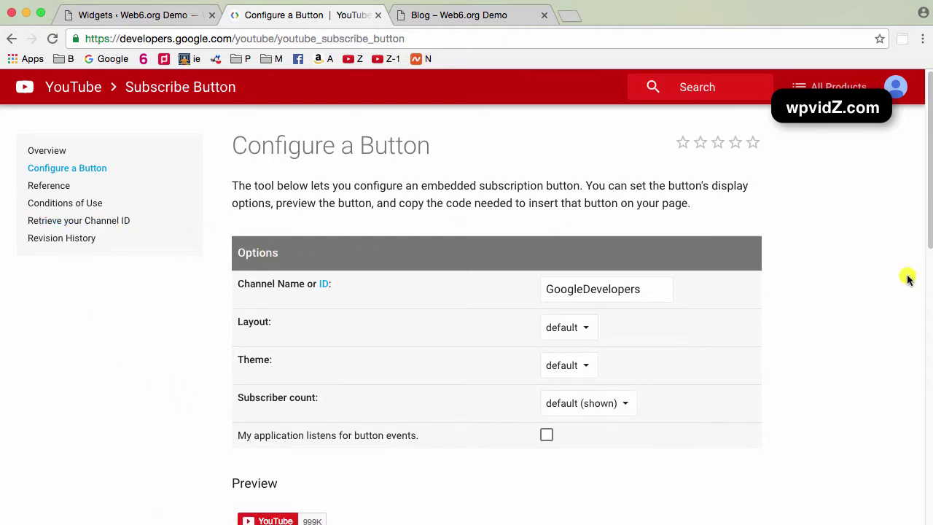
pyautogui.scroll(-1, 843, 321)
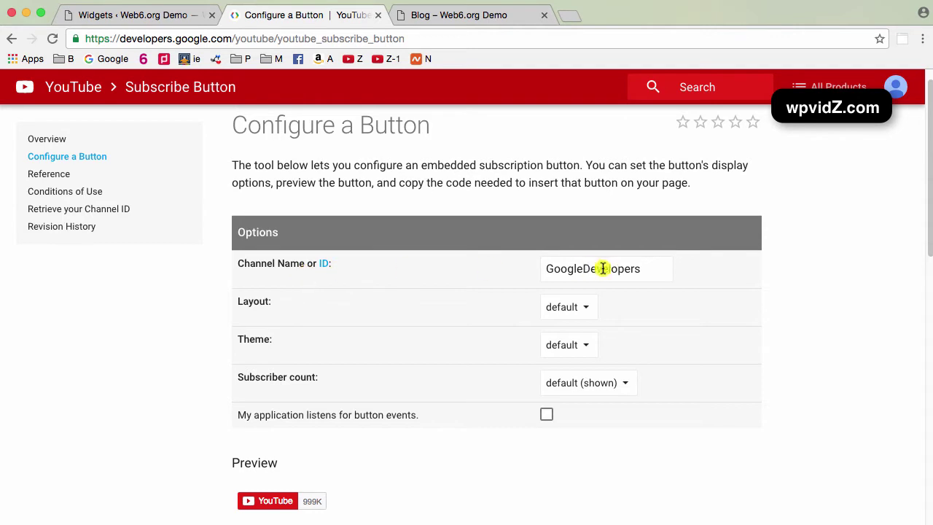
# Open youtube.com in a new tab and look up the channel names listed under the account.
pyautogui.click(569, 16)
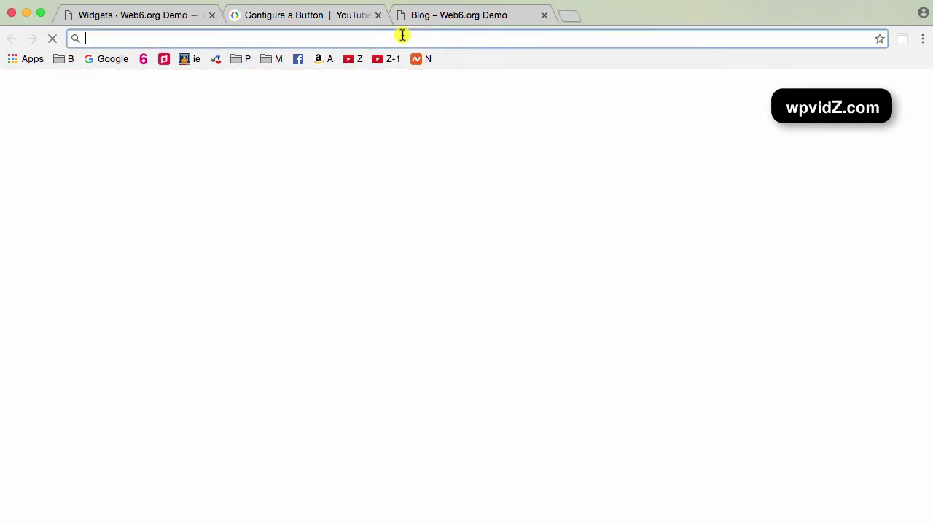
pyautogui.write('youtu')
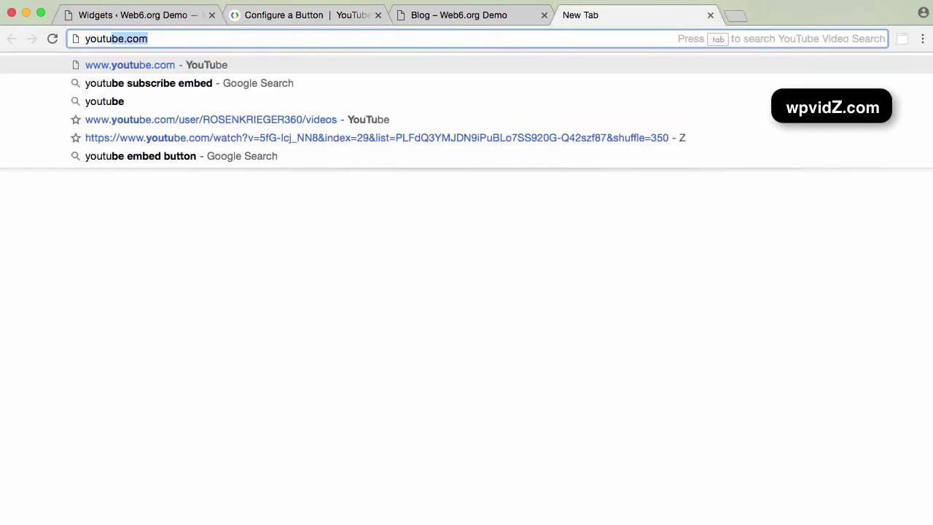
pyautogui.write('be.com')
pyautogui.press('Return')
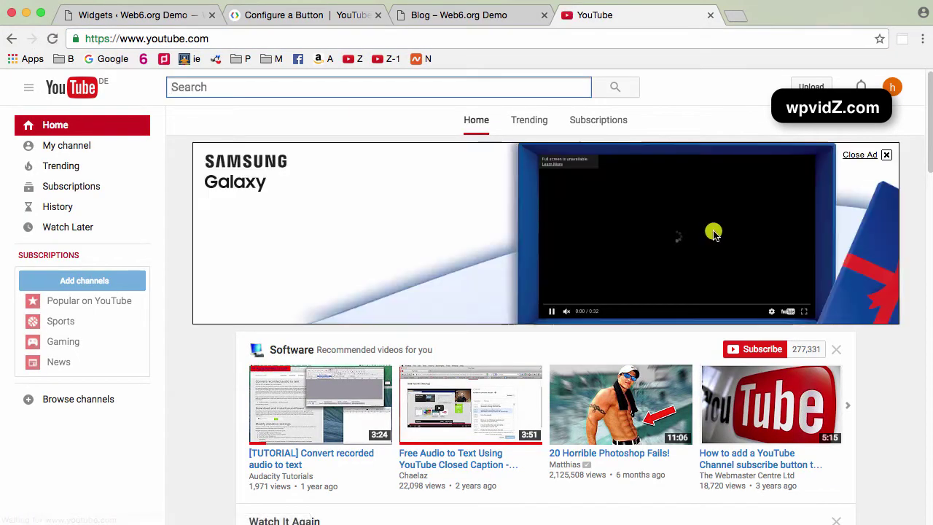
pyautogui.click(893, 95)
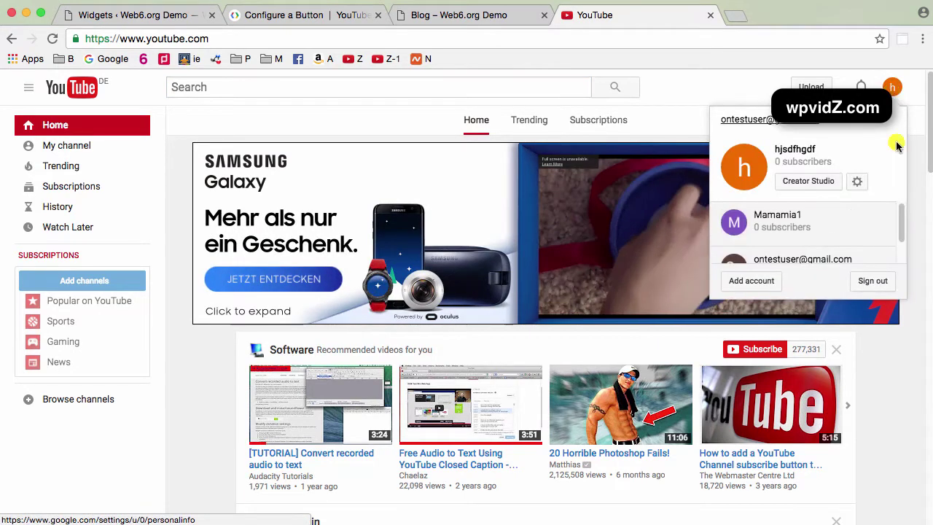
pyautogui.scroll(-1, 838, 232)
pyautogui.scroll(1, 838, 233)
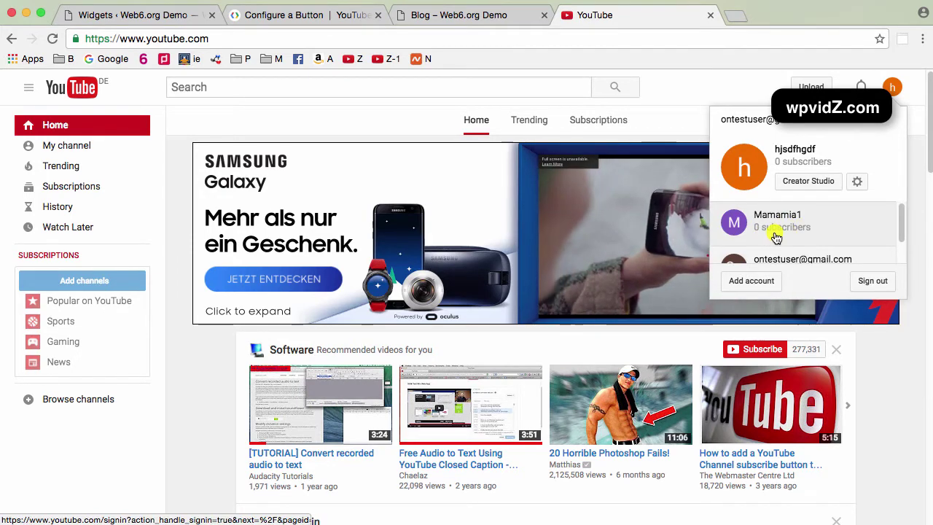
# Return to the Configure a Button page and set the channel name to Mamamia1.
pyautogui.click(275, 17)
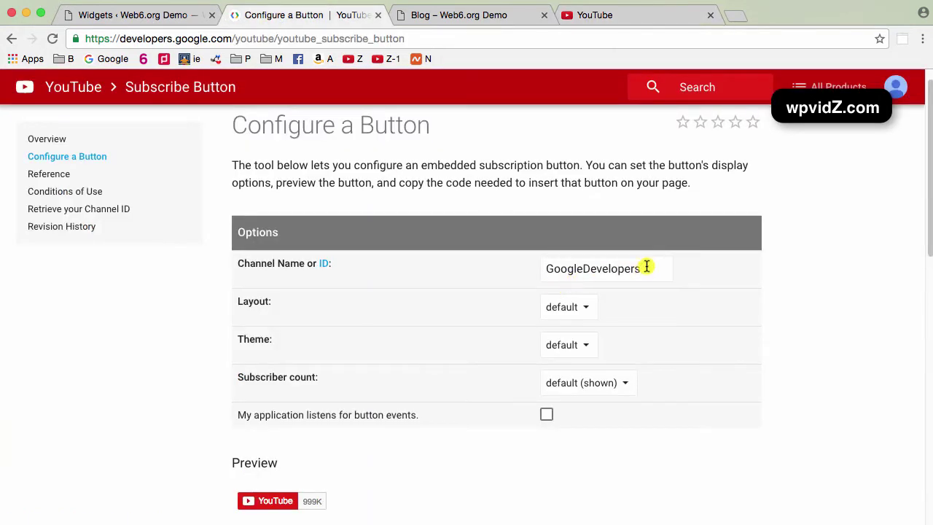
pyautogui.moveTo(642, 267); pyautogui.dragTo(466, 257)
pyautogui.write('Mamam')
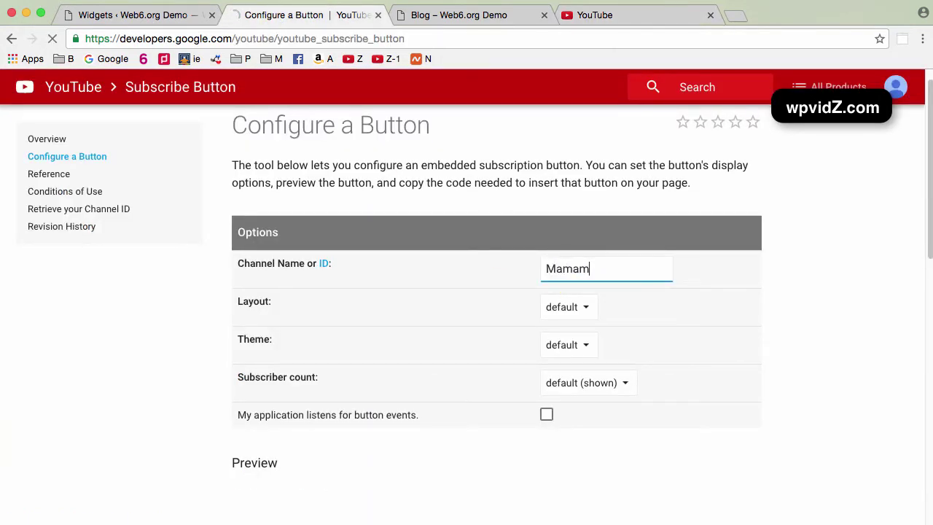
pyautogui.write('ia1')
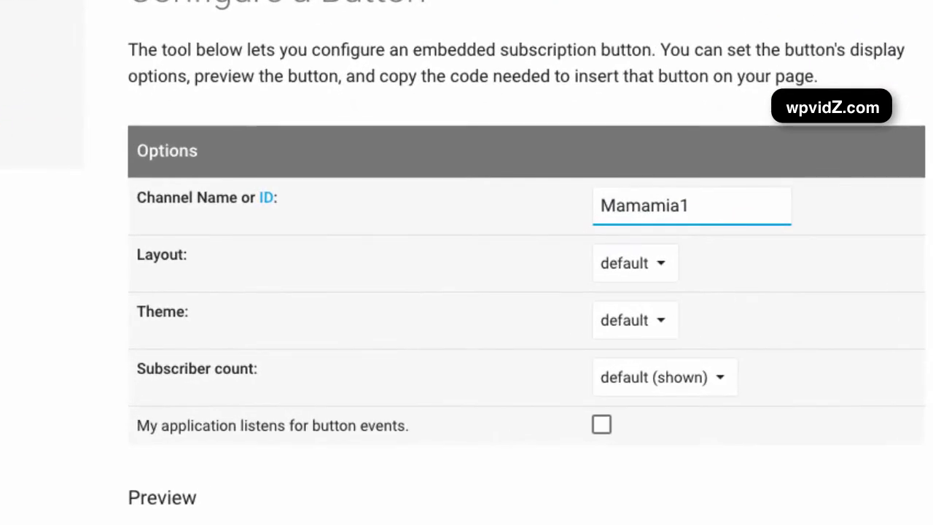
# Set the subscribe button's layout to full and check how it looks in the preview.
pyautogui.scroll(-3, 510, 292)
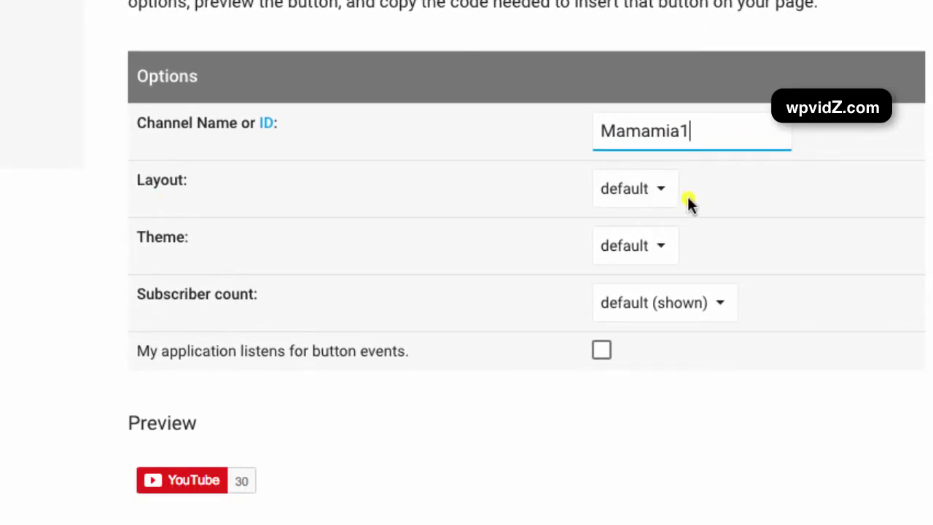
pyautogui.click(665, 191)
pyautogui.click(640, 209)
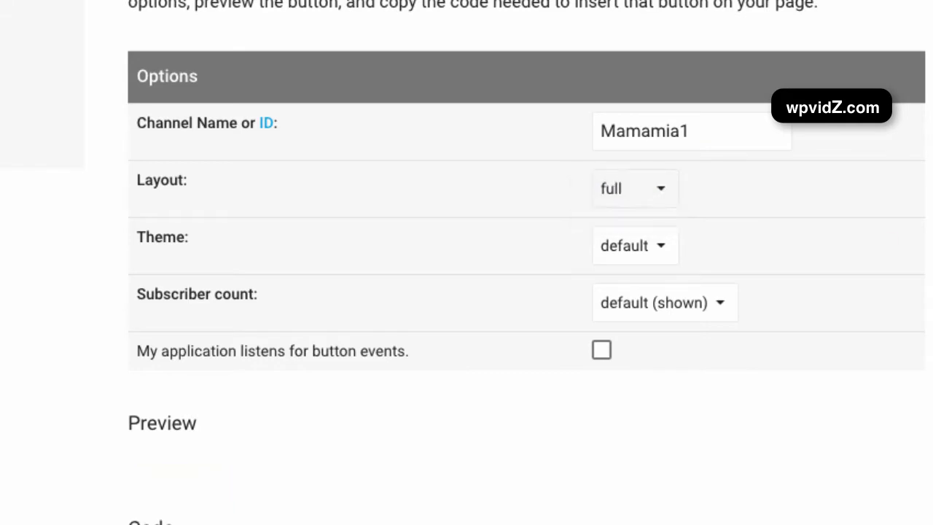
pyautogui.scroll(-1, 551, 425)
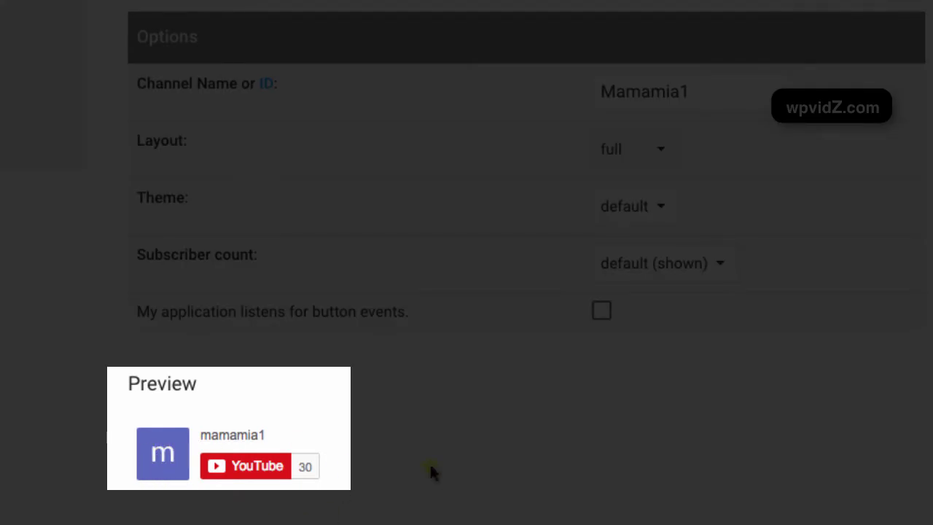
pyautogui.scroll(1, 742, 286)
pyautogui.click(660, 188)
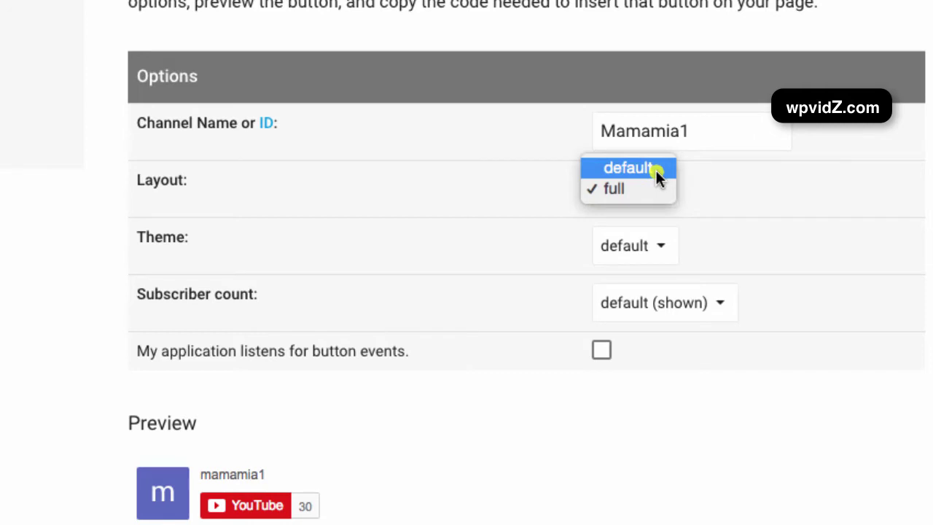
pyautogui.click(644, 192)
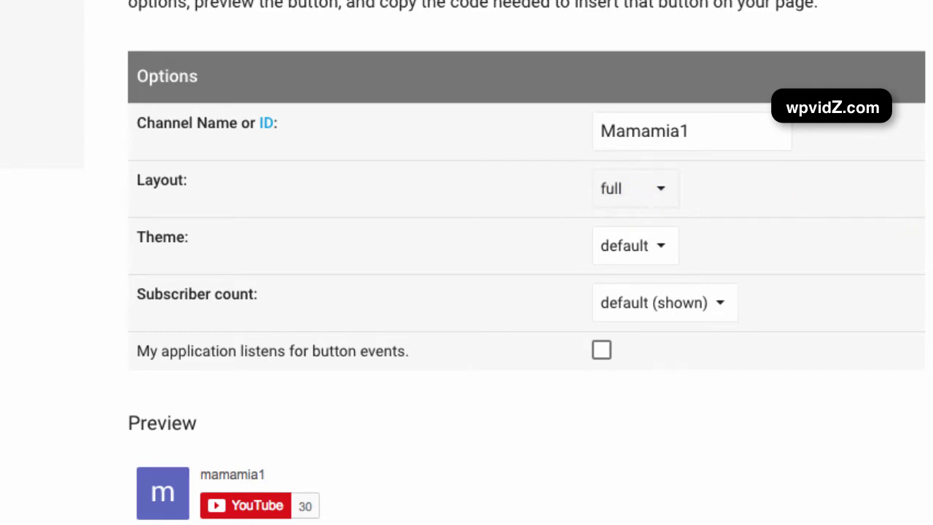
# Set the subscribe button's subscriber count to hidden.
pyautogui.scroll(-1, 640, 219)
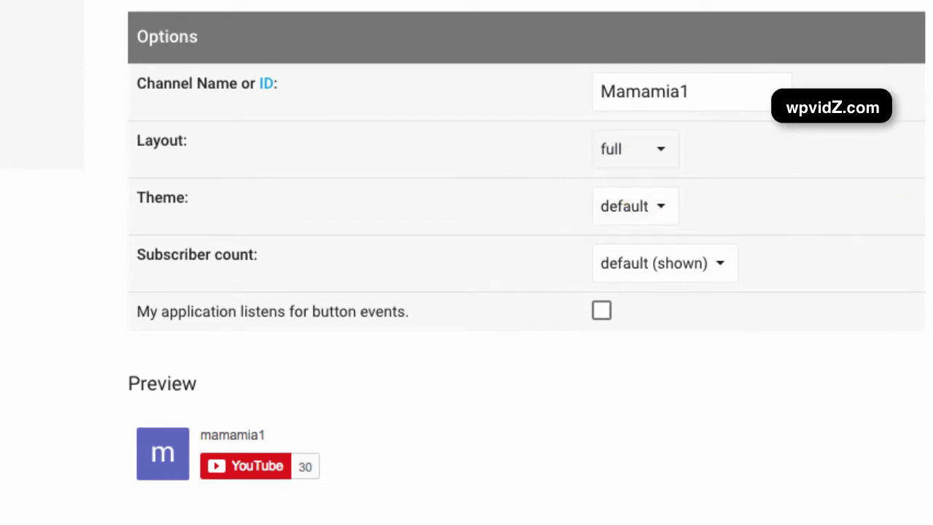
pyautogui.scroll(-1, 510, 262)
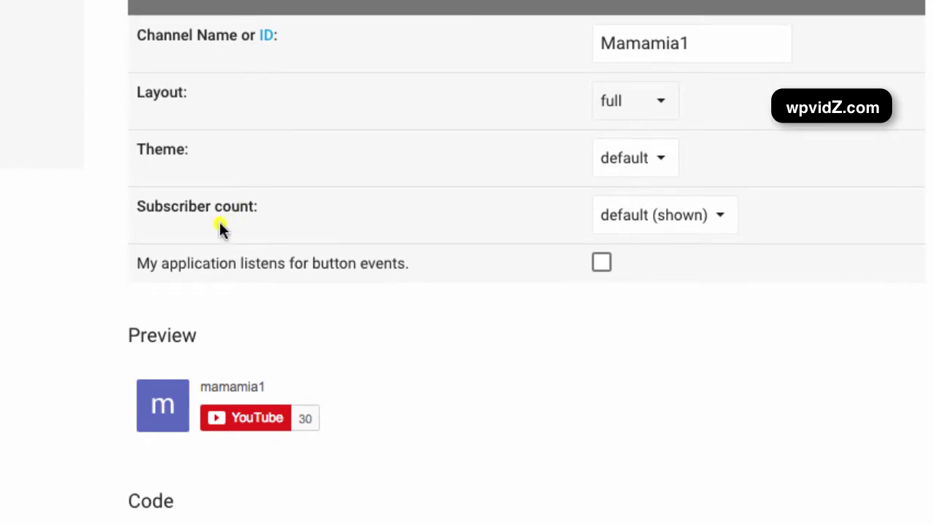
pyautogui.click(720, 217)
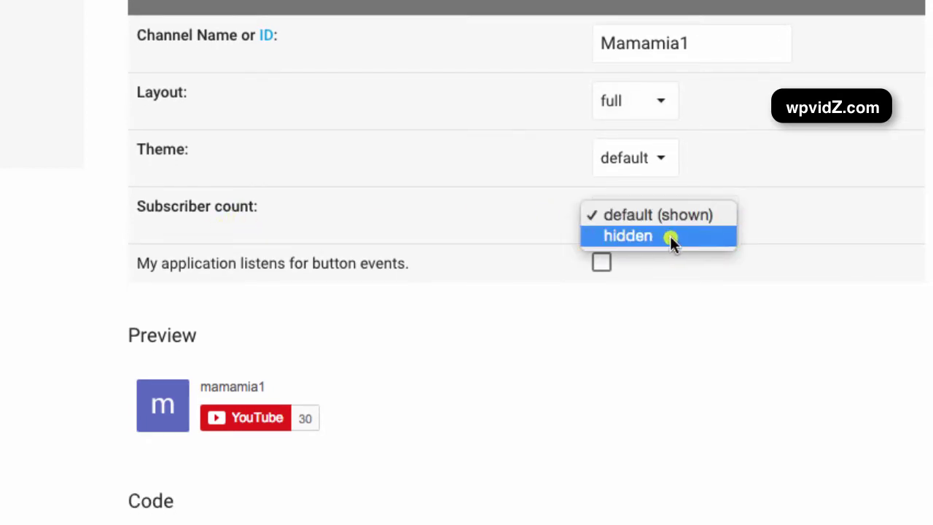
pyautogui.click(641, 236)
pyautogui.scroll(-2, 798, 350)
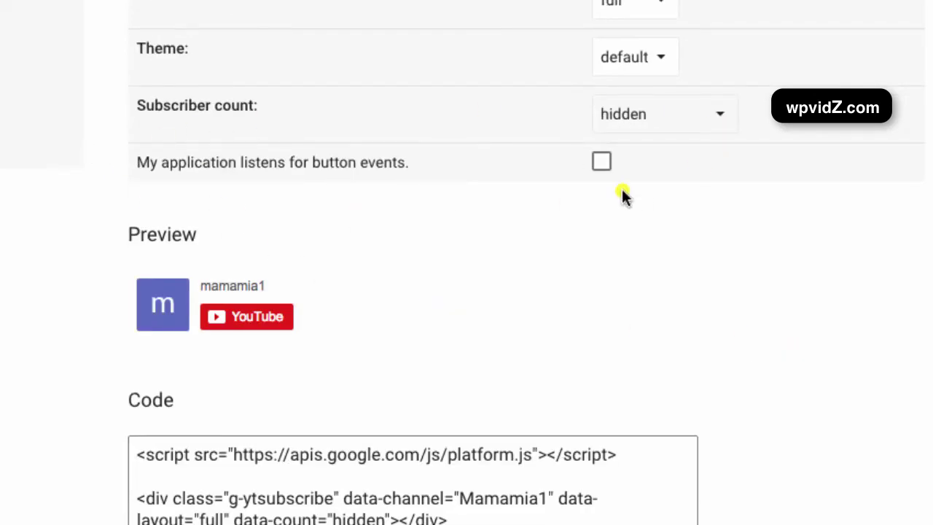
# Copy the entire generated embed code of the subscribe button.
pyautogui.scroll(-1, 636, 245)
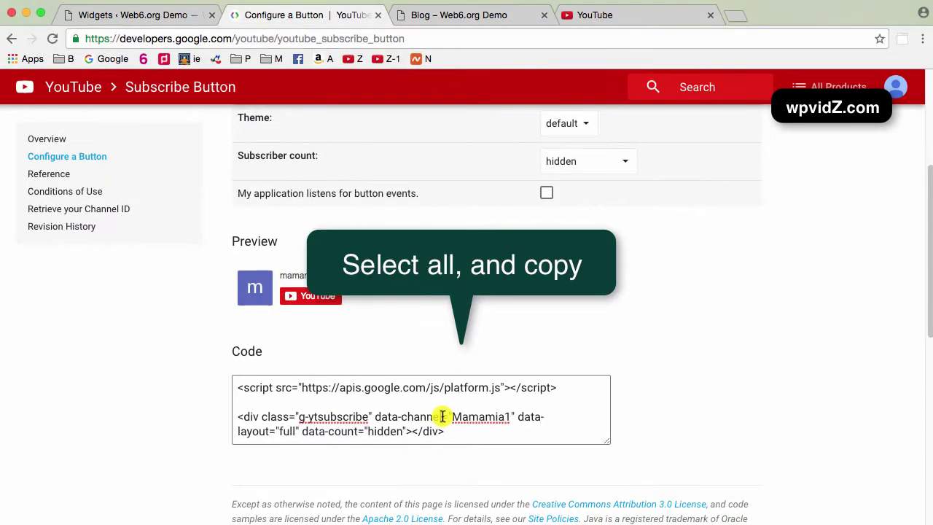
pyautogui.click(442, 416)
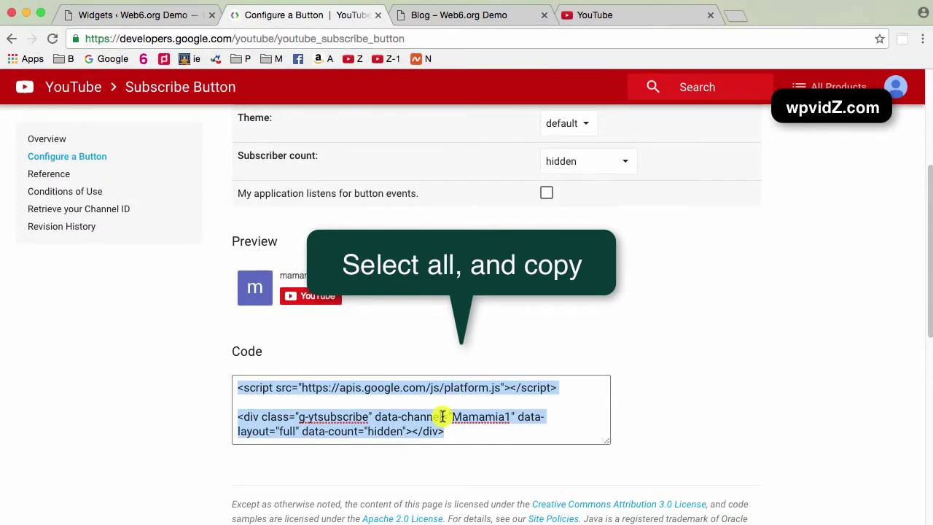
pyautogui.moveTo(471, 411); pyautogui.dragTo(226, 352)
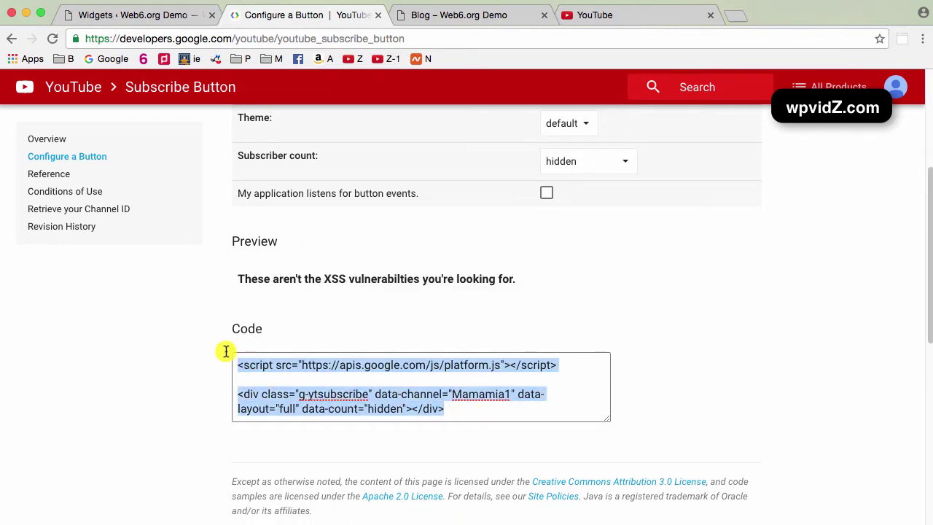
pyautogui.rightClick(416, 368)
pyautogui.click(443, 407)
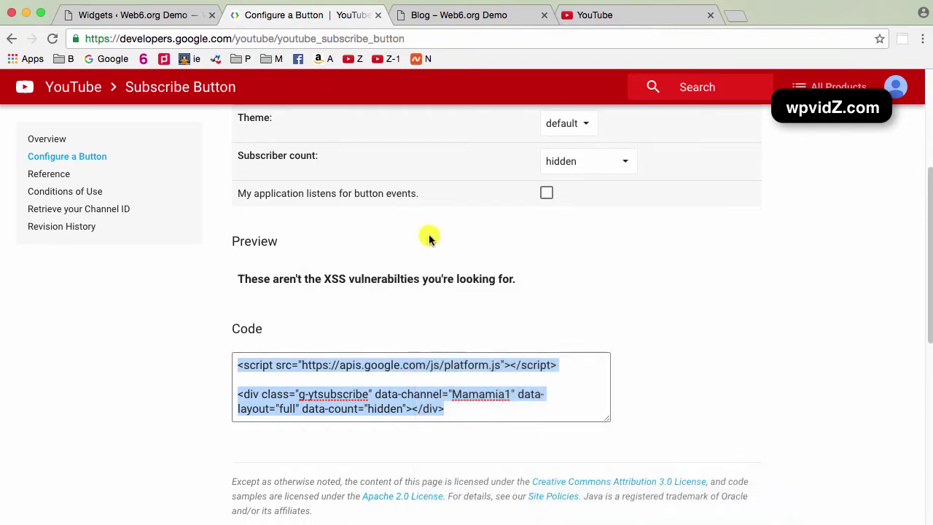
# Return to the WordPress Widgets page and add a Text widget to the Sidebar area.
pyautogui.click(162, 21)
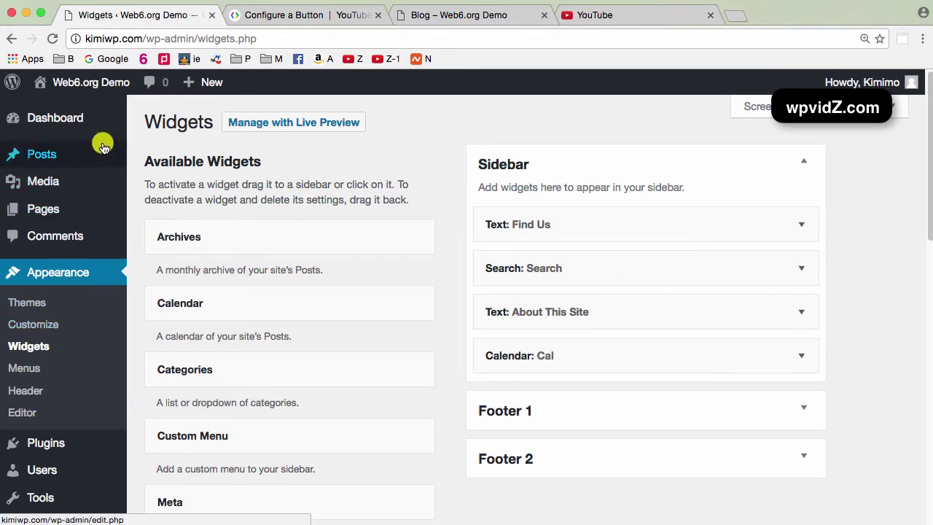
pyautogui.scroll(-7, 418, 372)
pyautogui.scroll(-10, 418, 371)
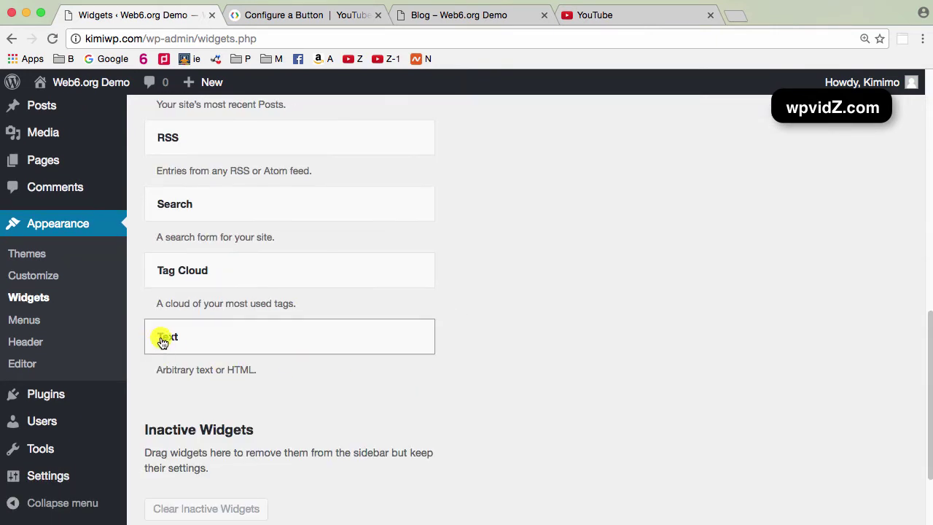
pyautogui.click(163, 341)
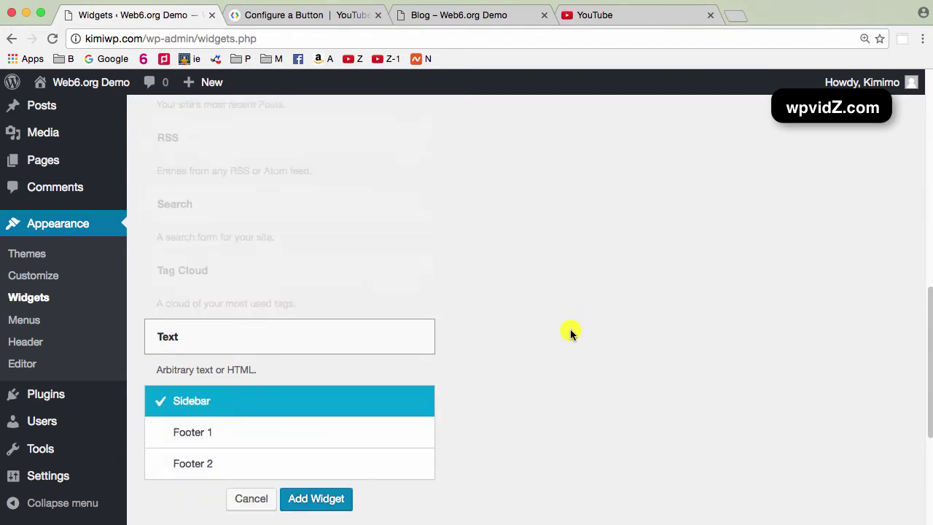
pyautogui.click(219, 377)
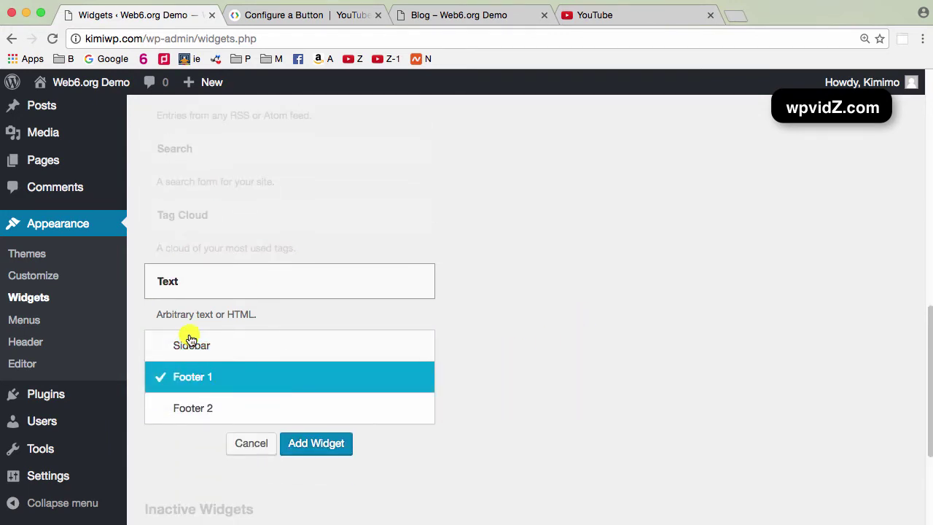
pyautogui.click(164, 349)
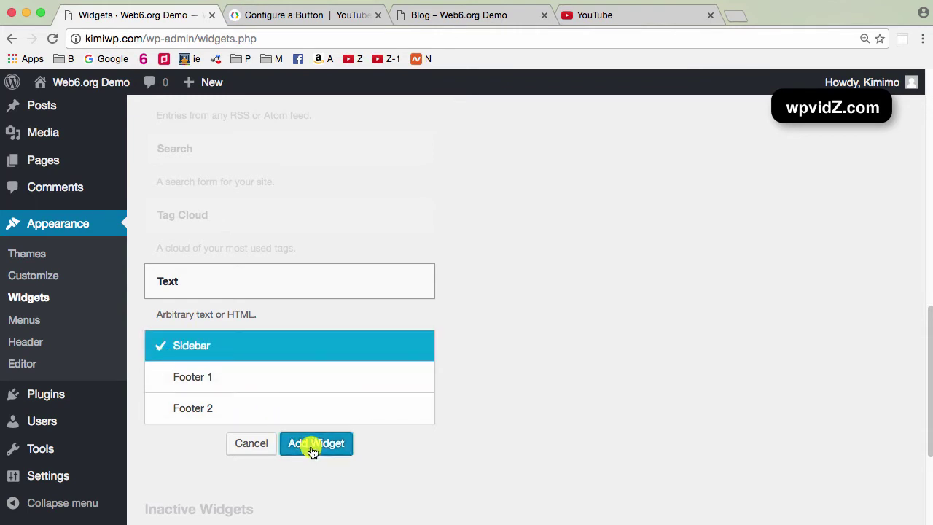
pyautogui.click(314, 445)
# Title the new Text widget "My Youtube Channel" and paste the copied subscribe button code as its content.
pyautogui.click(567, 254)
pyautogui.write('My Youtube Channel')
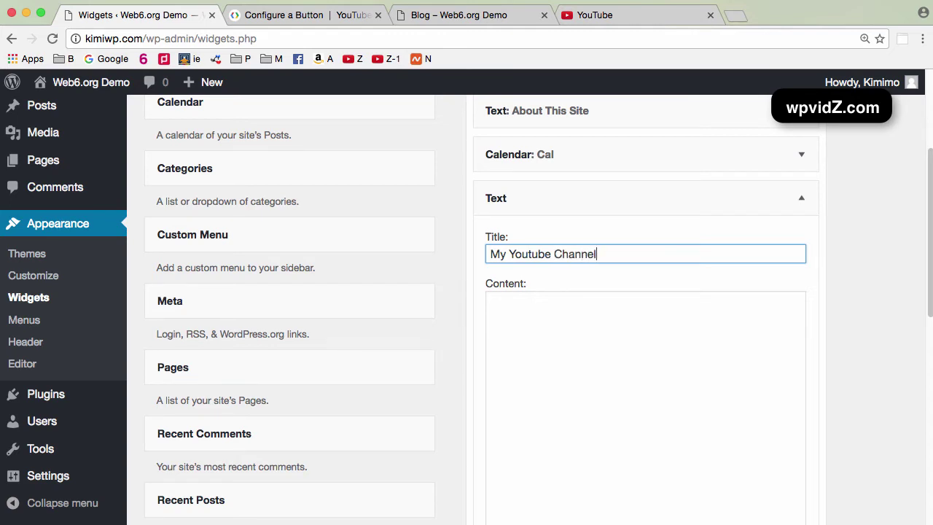
pyautogui.click(562, 308)
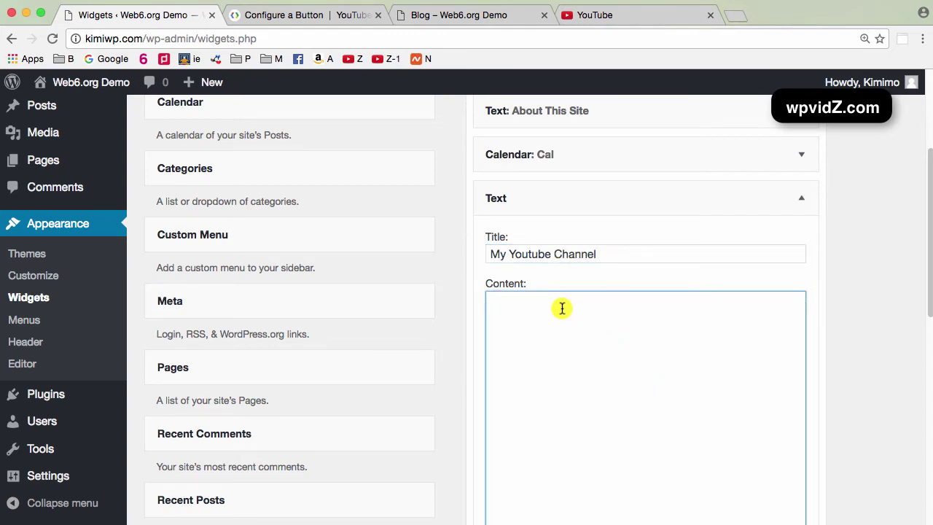
pyautogui.rightClick(562, 308)
pyautogui.click(584, 378)
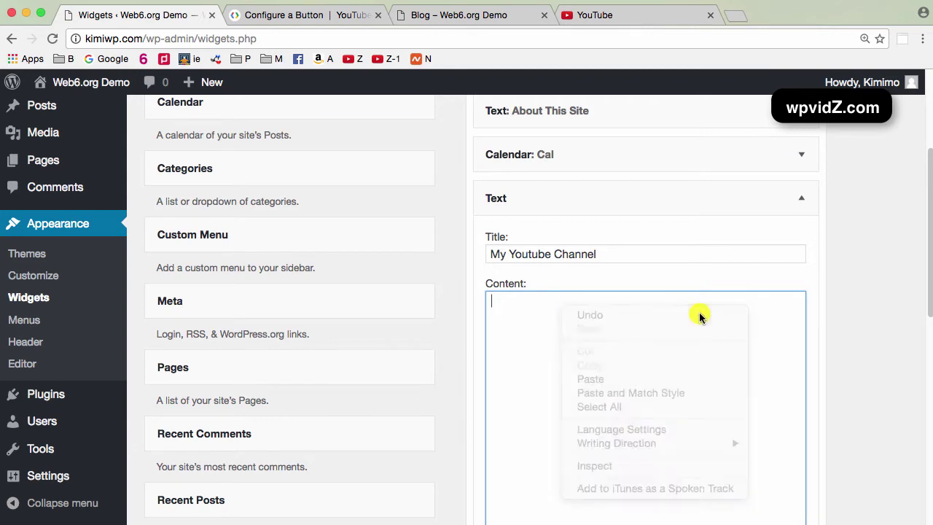
# Enable automatically adding paragraphs for the My Youtube Channel widget and save it.
pyautogui.scroll(-2, 780, 319)
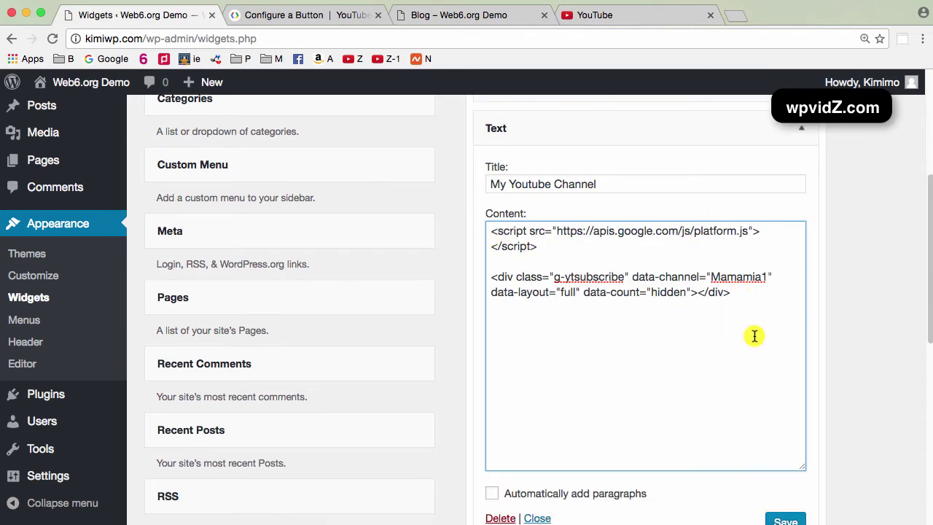
pyautogui.scroll(-5, 755, 336)
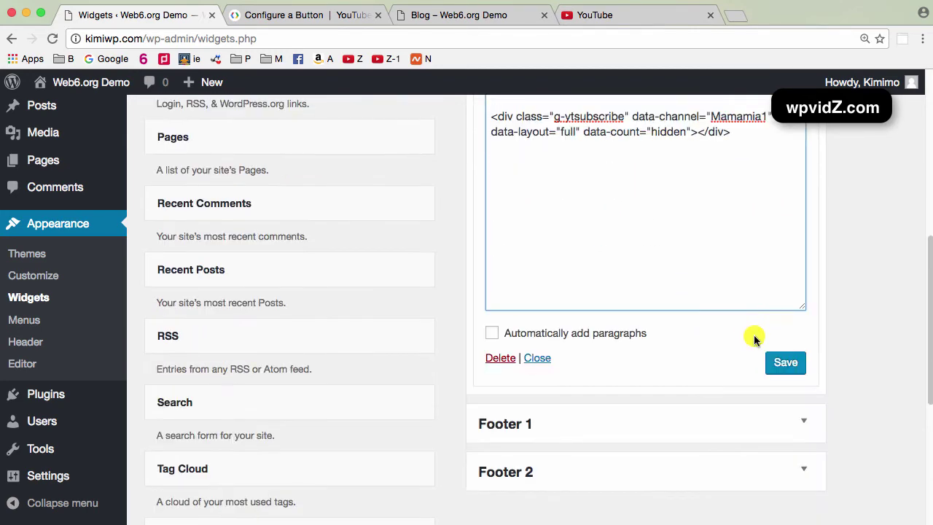
pyautogui.click(491, 337)
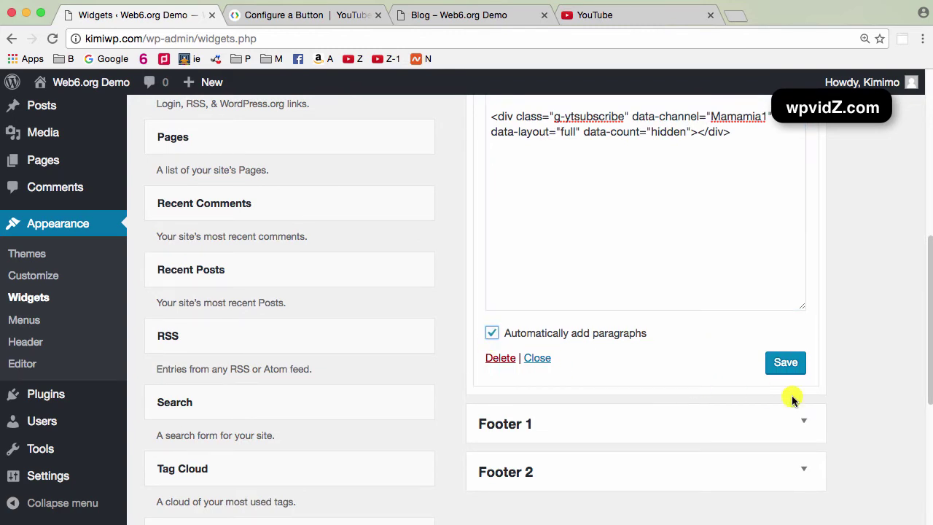
pyautogui.click(795, 369)
pyautogui.scroll(5, 864, 281)
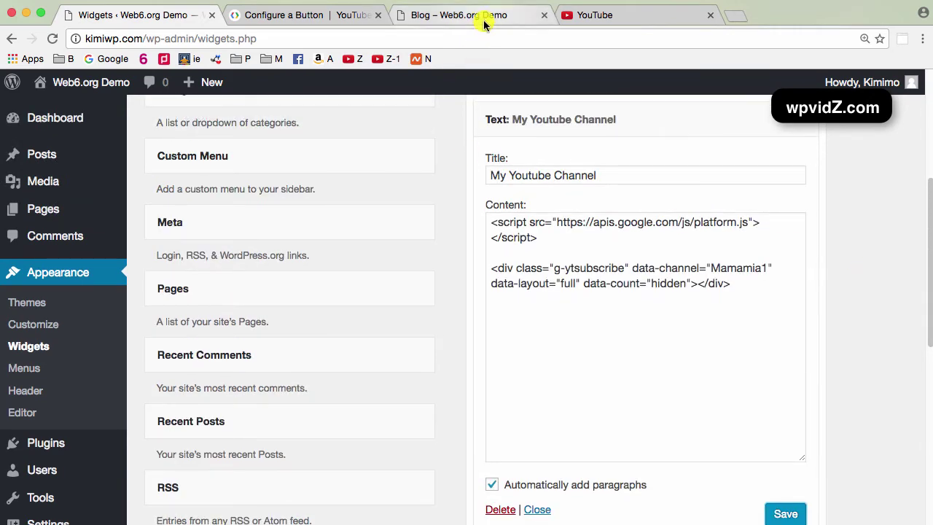
# Reload the site's Blog page and check the subscribe button below the calendar in the sidebar.
pyautogui.click(483, 21)
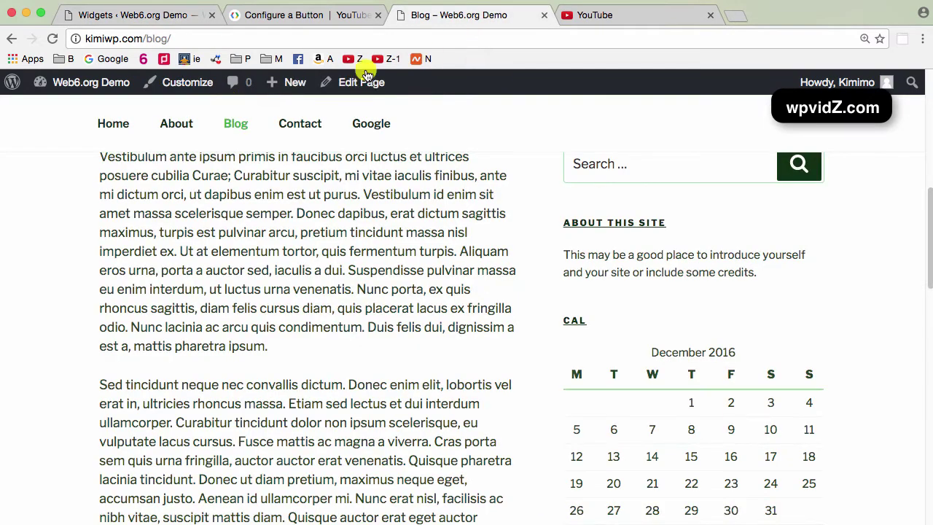
pyautogui.click(53, 38)
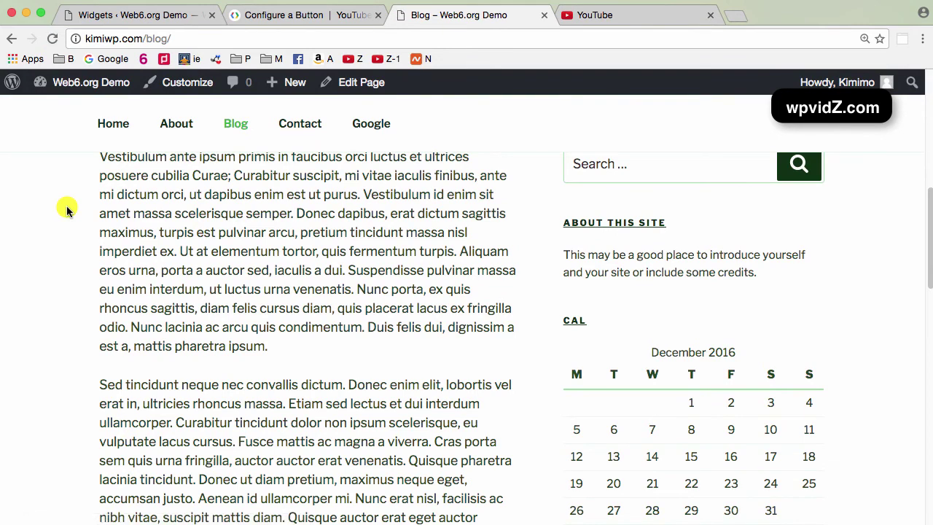
pyautogui.scroll(-5, 634, 339)
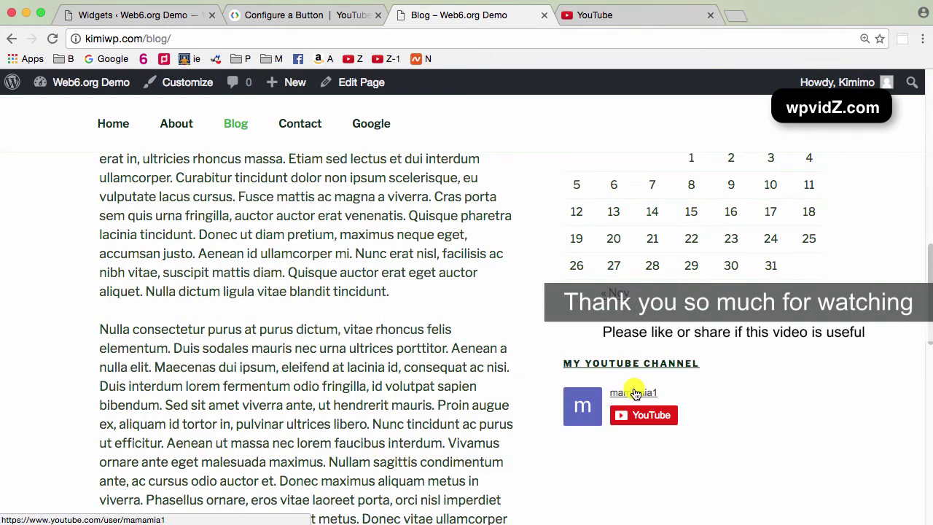
pyautogui.moveTo(639, 419)
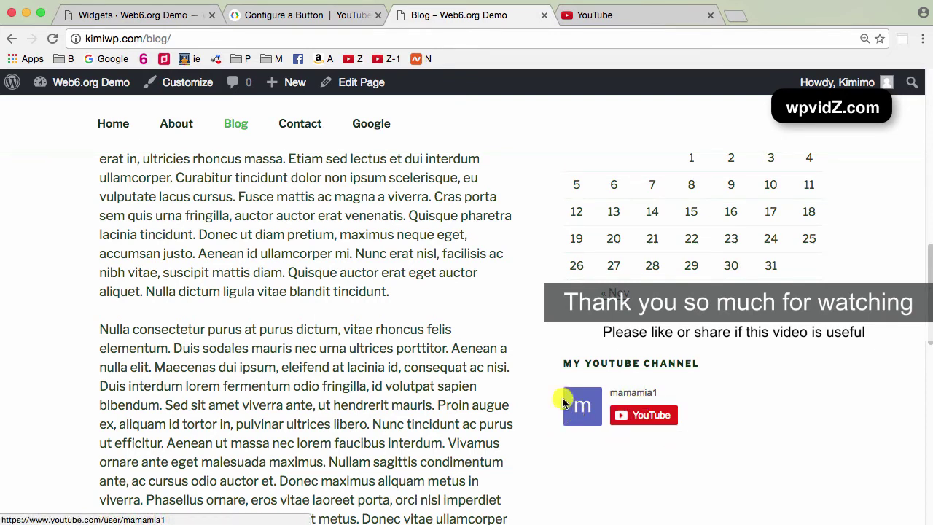
pyautogui.scroll(3, 810, 317)
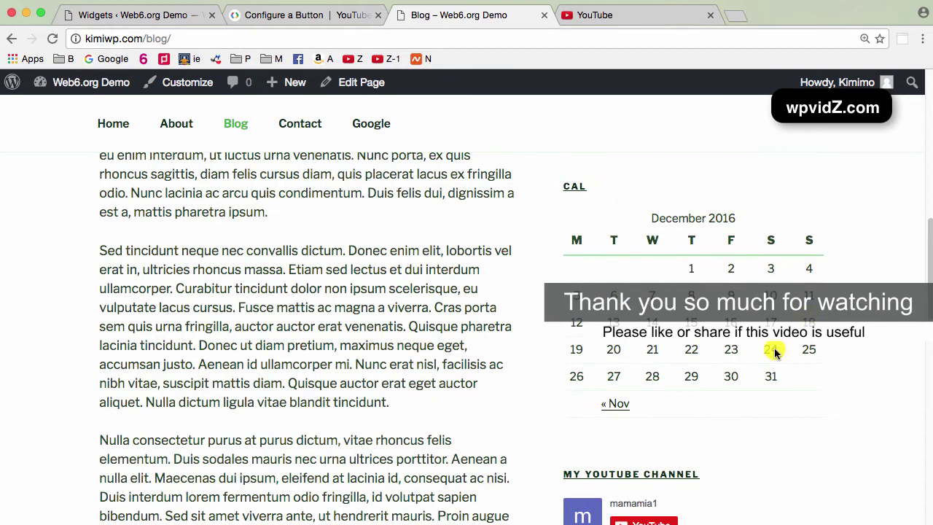
pyautogui.scroll(-2, 714, 454)
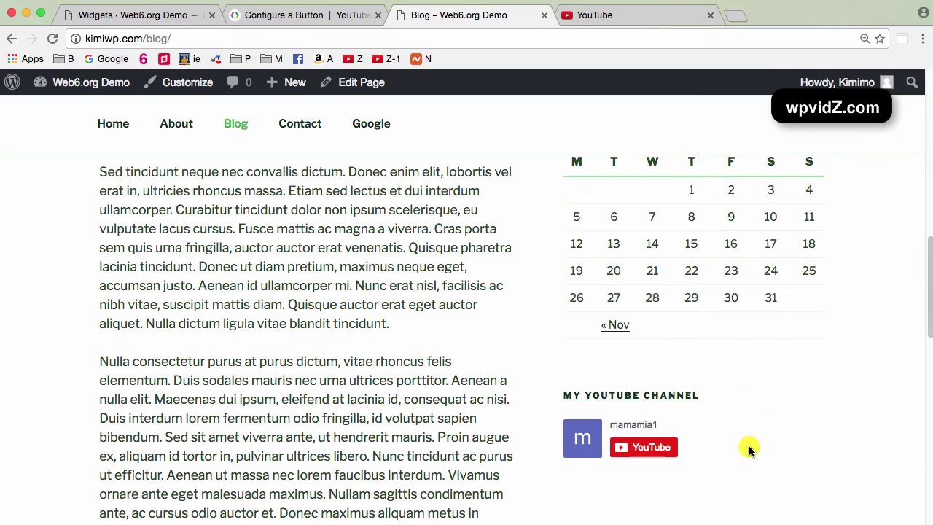
# Back on the Widgets page, collapse the My Youtube Channel widget and move it above Find Us in the Sidebar.
pyautogui.click(138, 19)
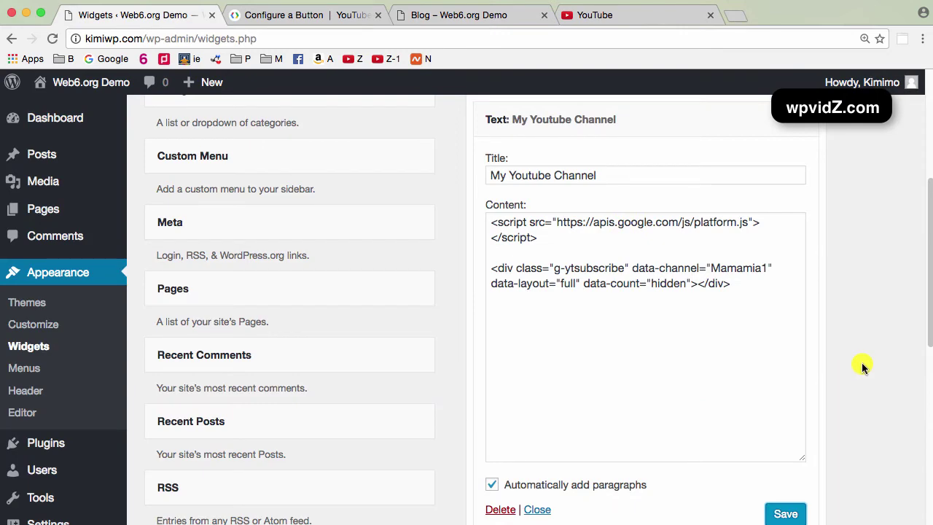
pyautogui.scroll(3, 863, 367)
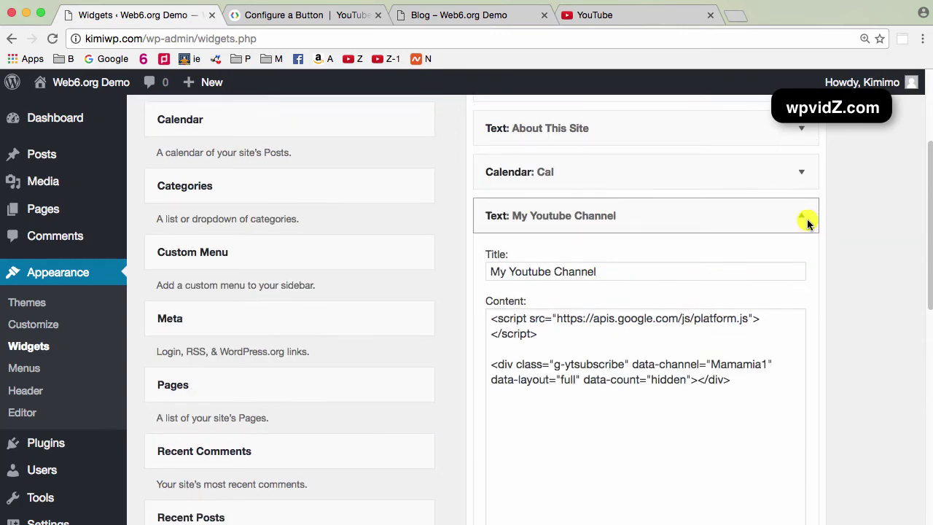
pyautogui.click(808, 223)
pyautogui.scroll(5, 893, 268)
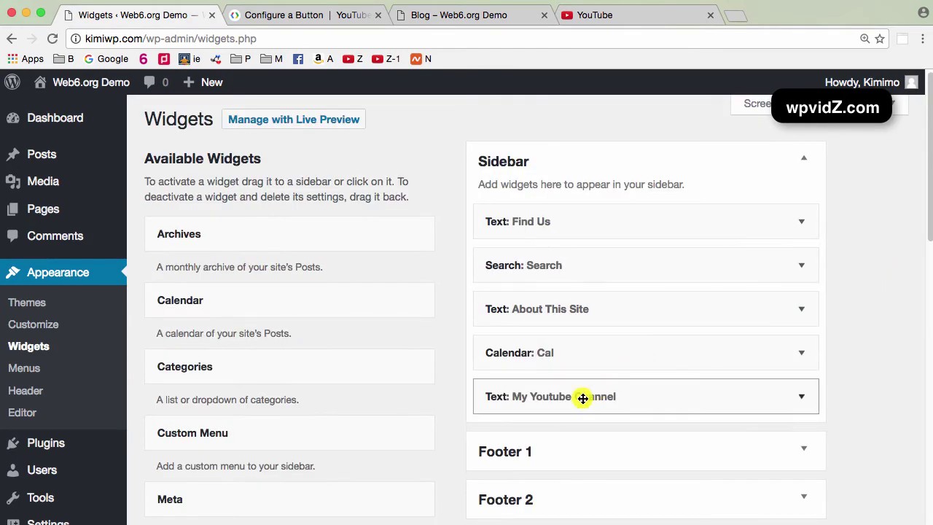
pyautogui.moveTo(584, 398); pyautogui.dragTo(579, 222)
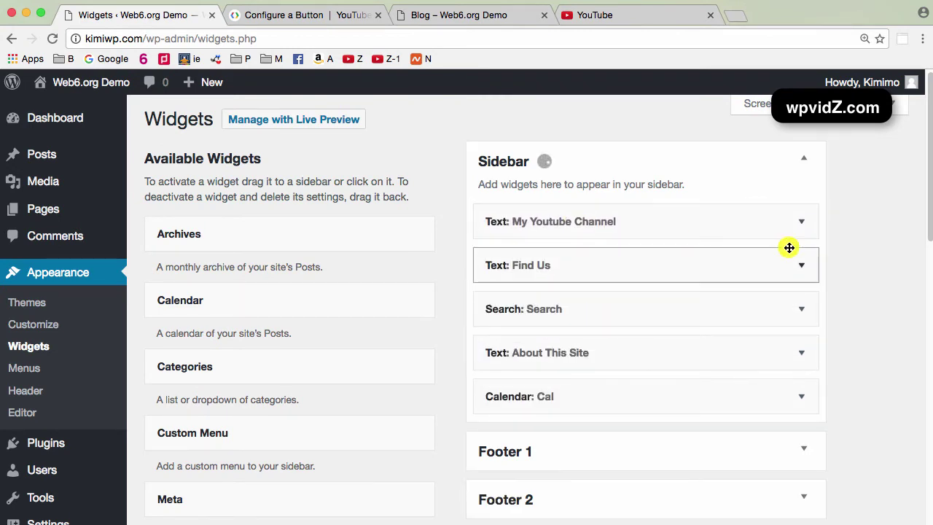
# Reload the Blog page and check the new position of the My Youtube Channel widget.
pyautogui.click(485, 14)
pyautogui.click(51, 37)
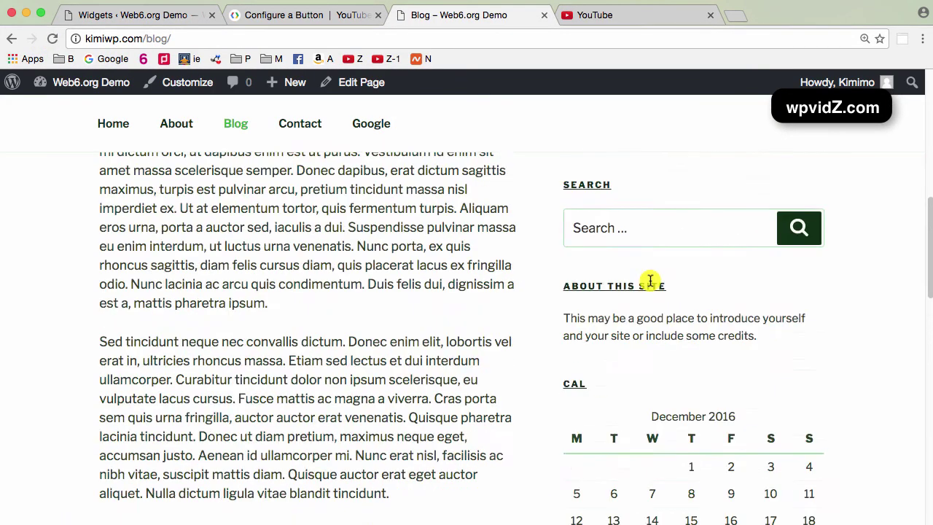
pyautogui.scroll(5, 649, 279)
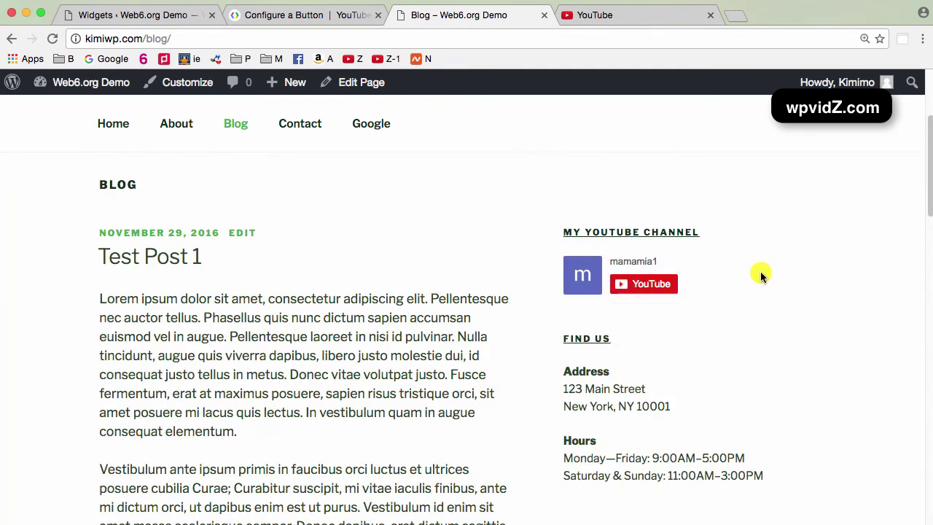